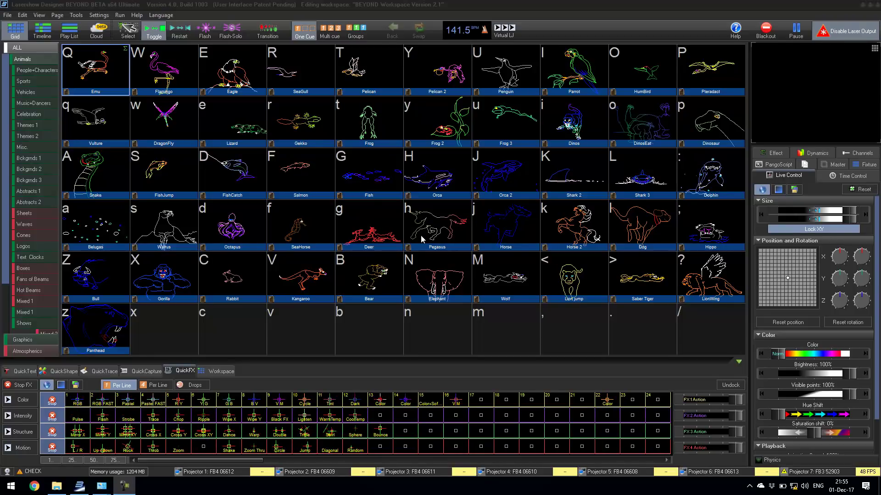
# - Give all selected projectors a 100 by 100 output size and confirm the projector settings
pyautogui.click(99, 15)
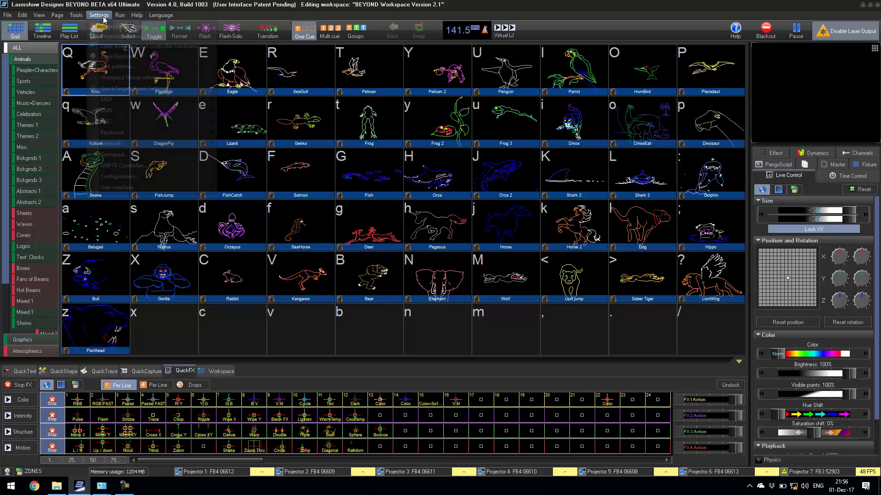
pyautogui.click(118, 35)
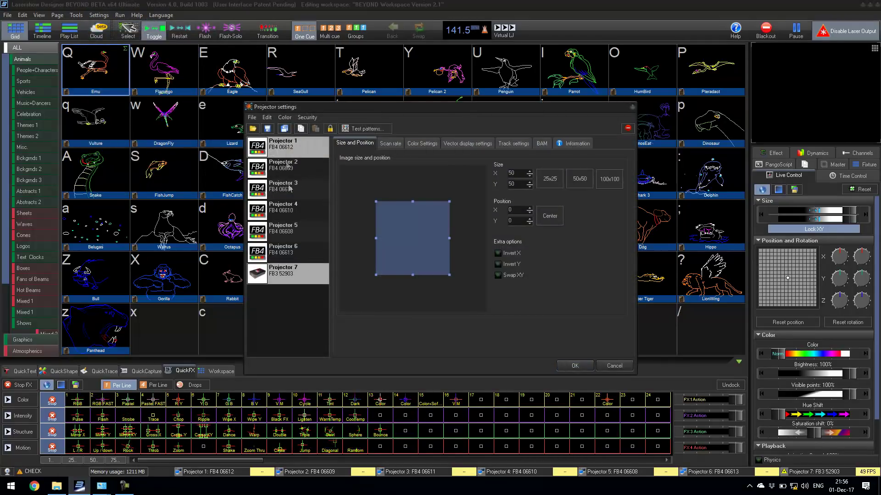
pyautogui.keyDown('shift'); pyautogui.click(298, 280); pyautogui.keyUp('shift')
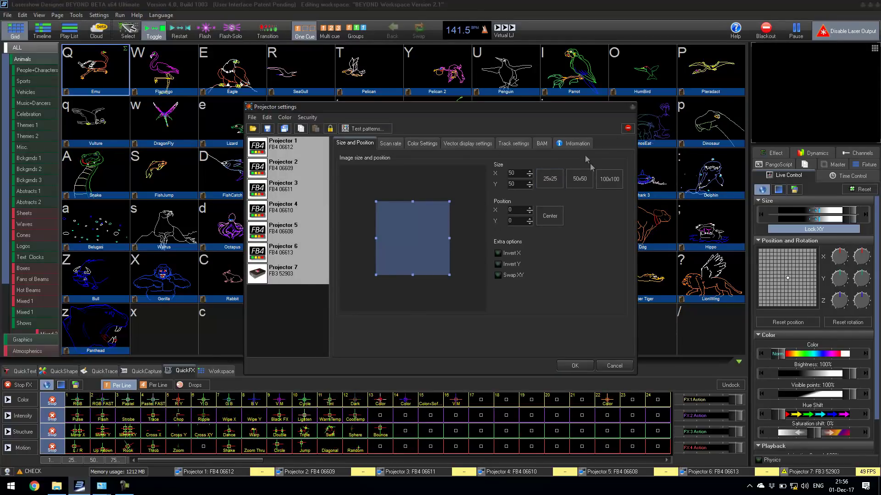
pyautogui.click(612, 179)
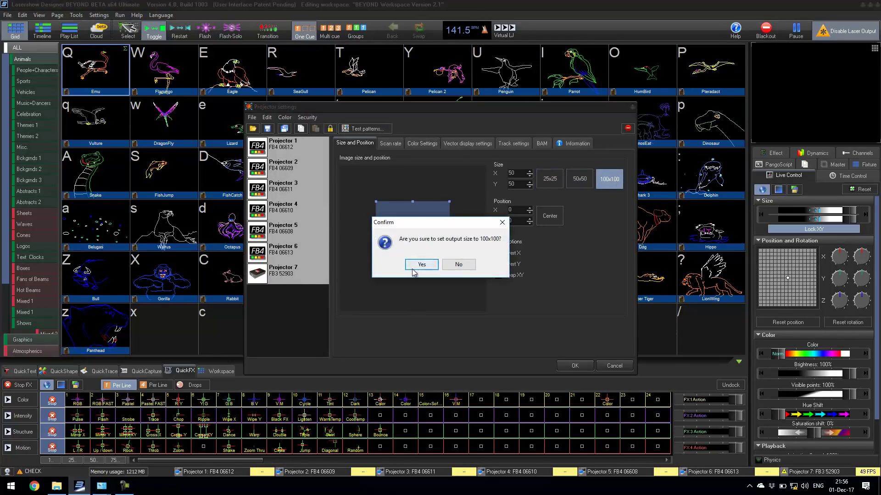
pyautogui.click(422, 265)
pyautogui.moveTo(269, 199); pyautogui.dragTo(274, 170)
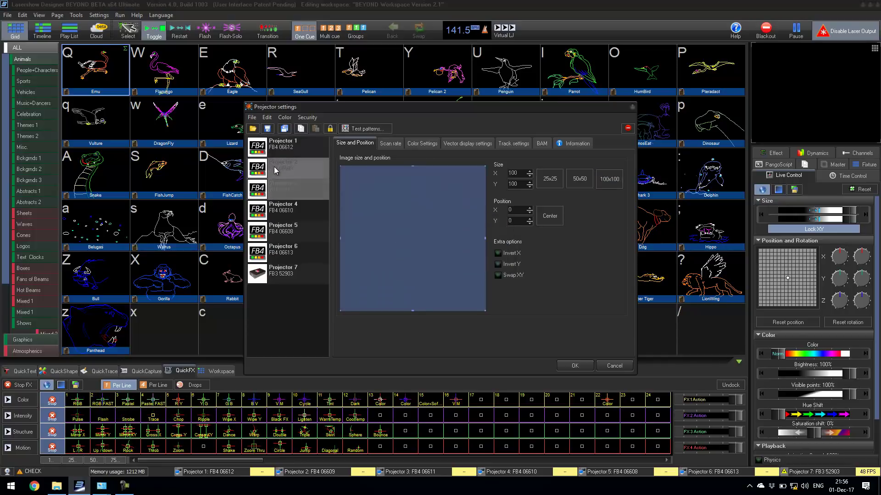
pyautogui.click(571, 366)
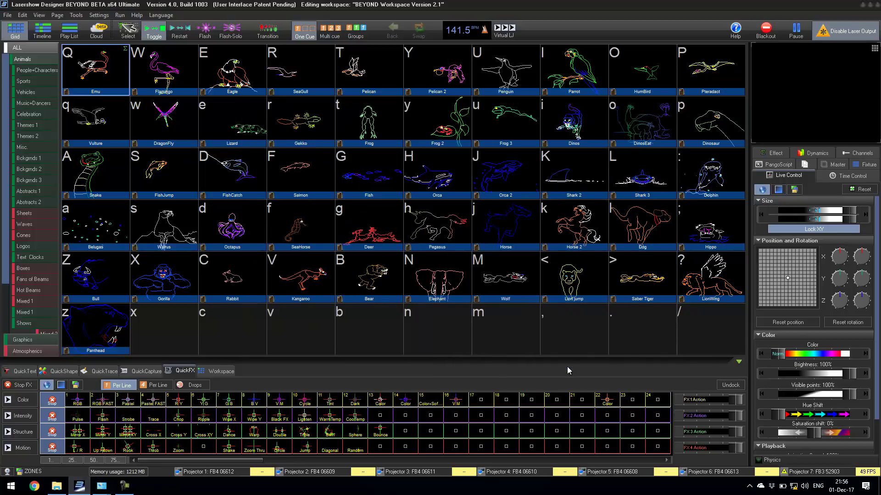
# - Bring up the Projection Zones window and move it up and to the right
pyautogui.click(98, 15)
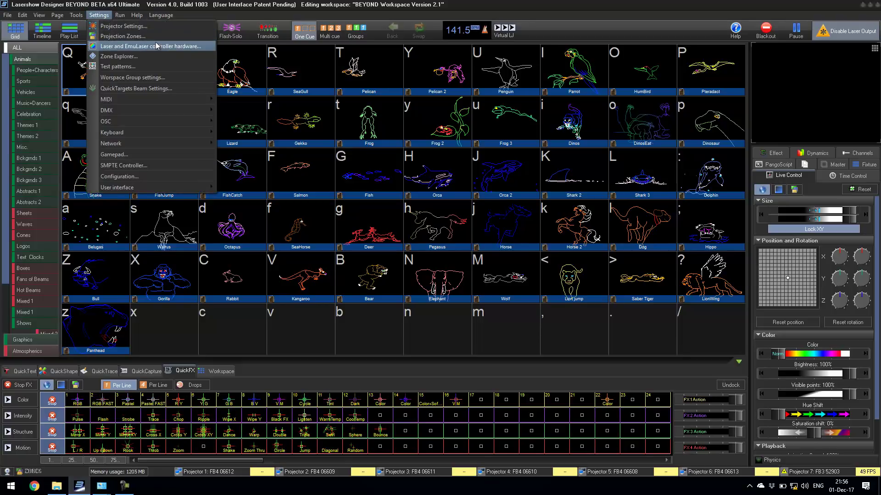
pyautogui.click(137, 38)
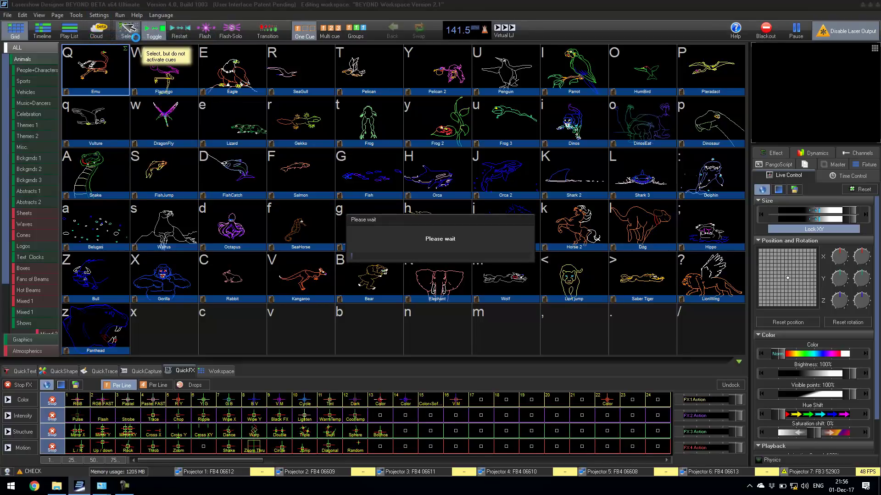
pyautogui.moveTo(367, 100); pyautogui.dragTo(460, 89)
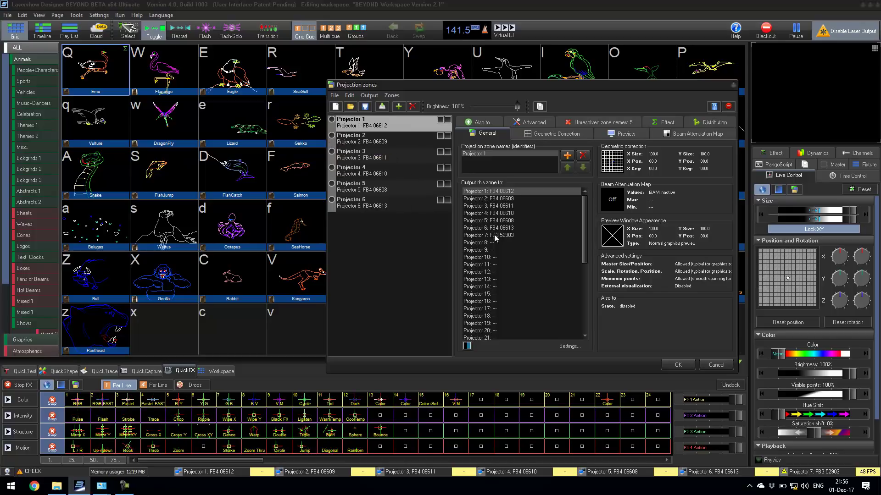
# - Browse the zones of Projectors 3 and 4, then return to Projector 1's zone
pyautogui.click(387, 156)
pyautogui.click(389, 172)
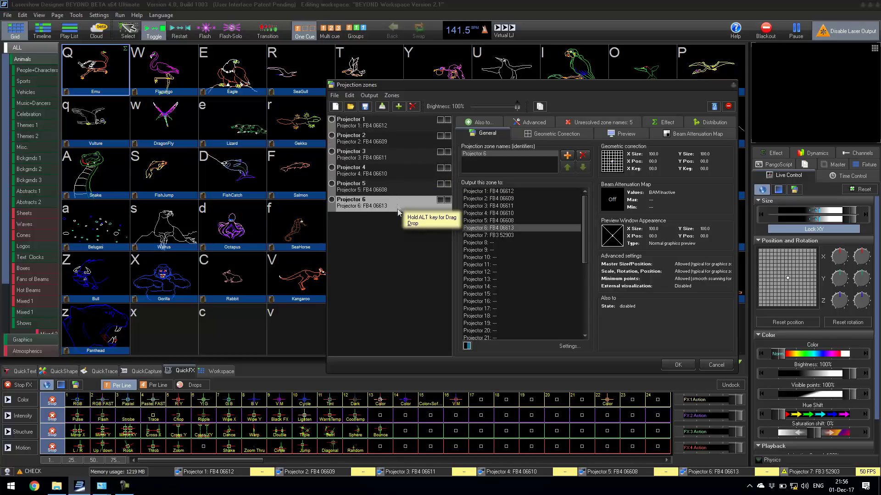
pyautogui.click(384, 156)
pyautogui.click(381, 140)
pyautogui.click(377, 124)
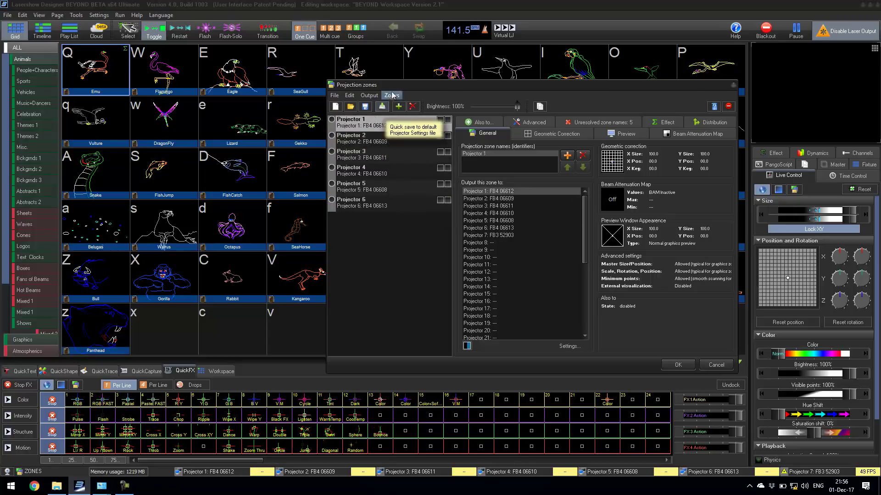
pyautogui.moveTo(390, 85); pyautogui.dragTo(368, 87)
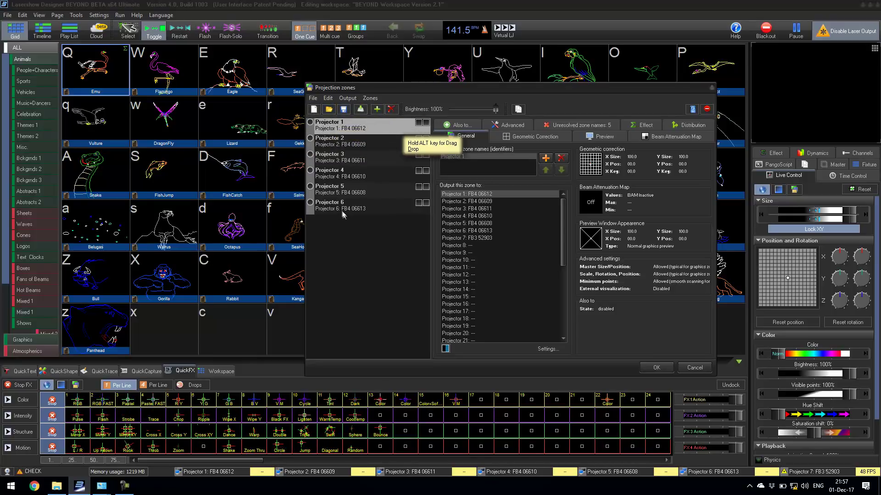
# - Switch Projector 1's zone to free-form mesh correction and project a cross test pattern
pyautogui.click(511, 136)
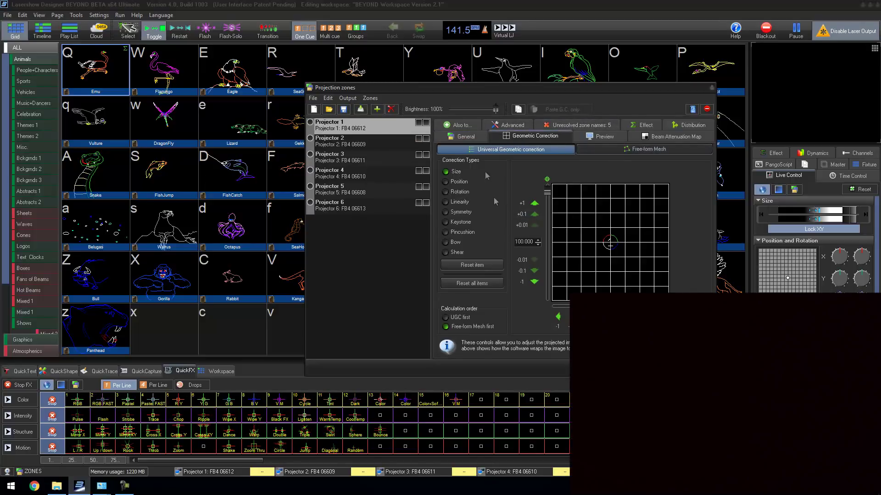
pyautogui.click(646, 150)
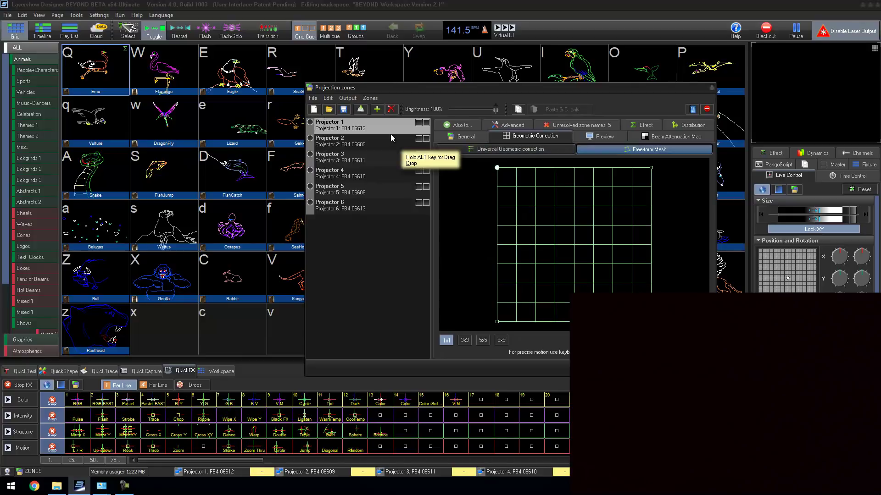
pyautogui.click(426, 123)
pyautogui.click(424, 139)
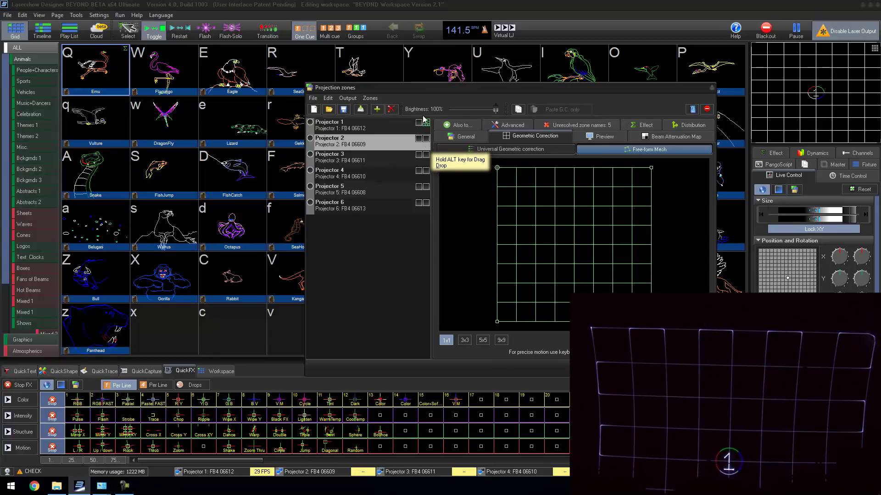
pyautogui.click(426, 123)
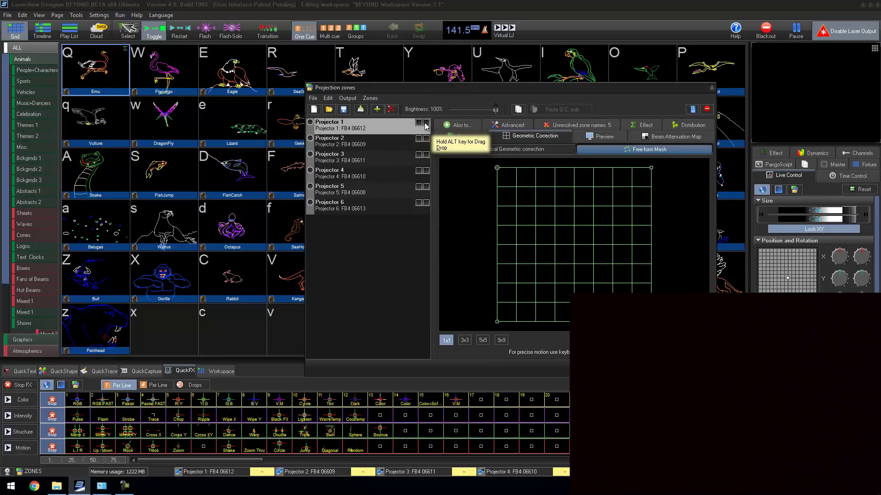
pyautogui.click(419, 123)
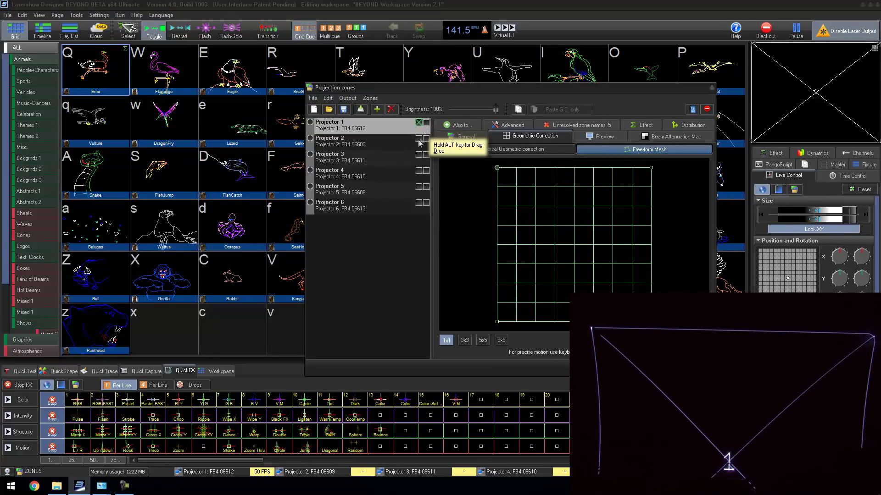
# - Drag the four mesh corners inward so Projector 1's grid forms a small square
pyautogui.moveTo(497, 168); pyautogui.dragTo(530, 174)
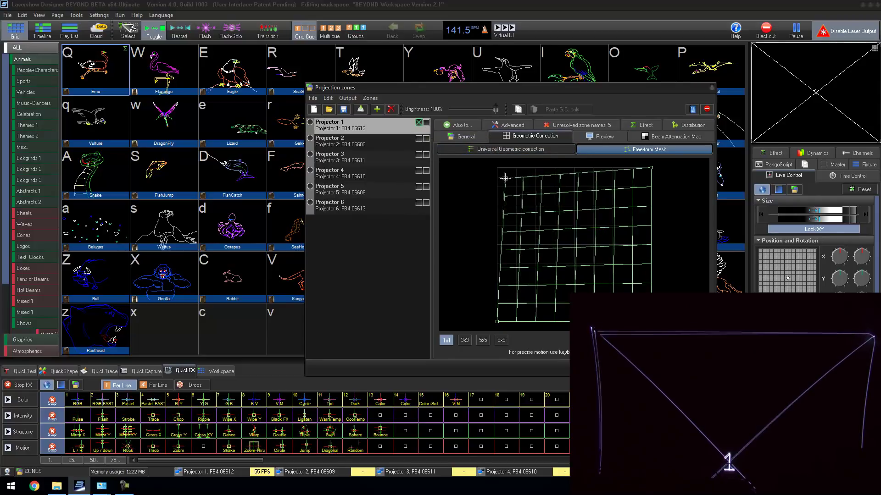
pyautogui.moveTo(651, 321); pyautogui.dragTo(598, 228)
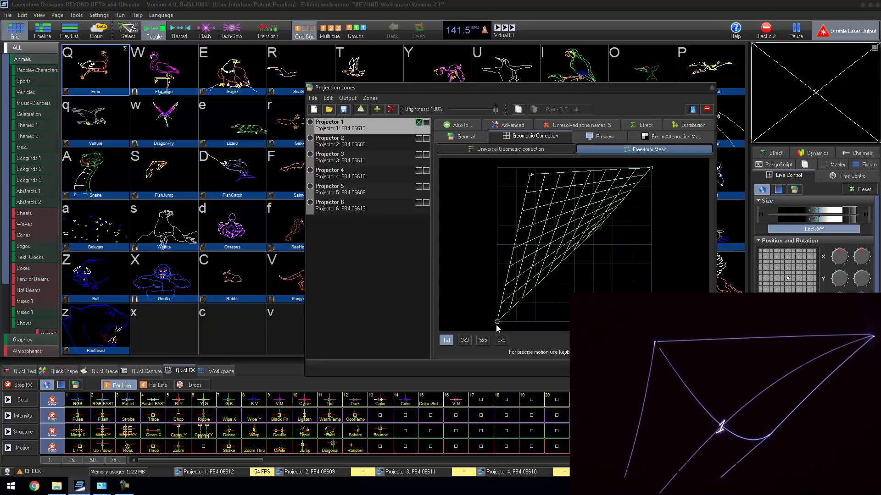
pyautogui.moveTo(497, 321); pyautogui.dragTo(548, 227)
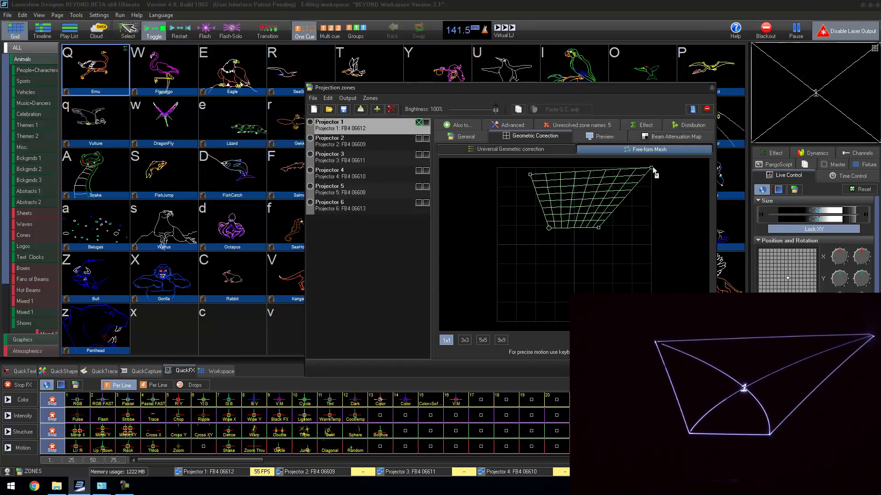
pyautogui.moveTo(652, 168); pyautogui.dragTo(597, 181)
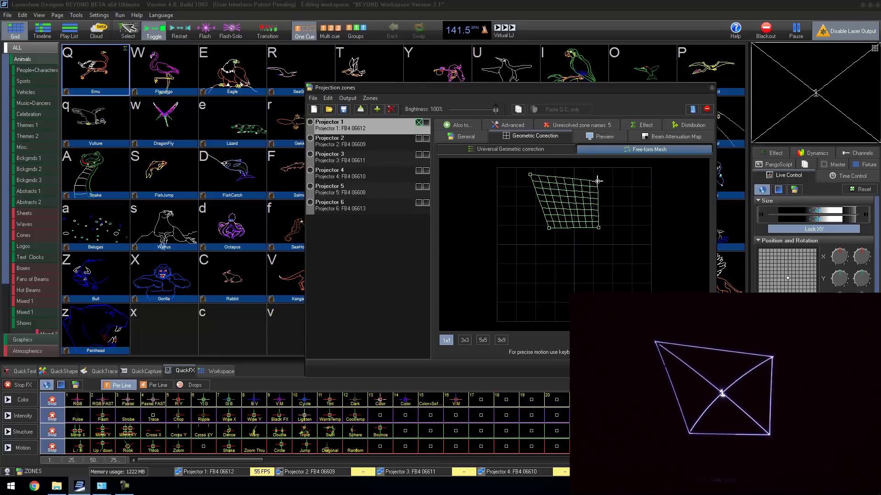
pyautogui.moveTo(532, 176); pyautogui.dragTo(548, 182)
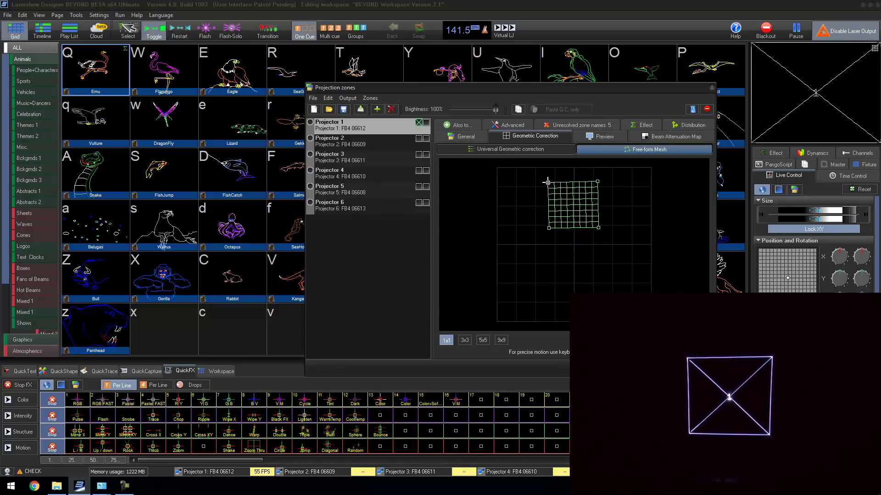
pyautogui.click(599, 228)
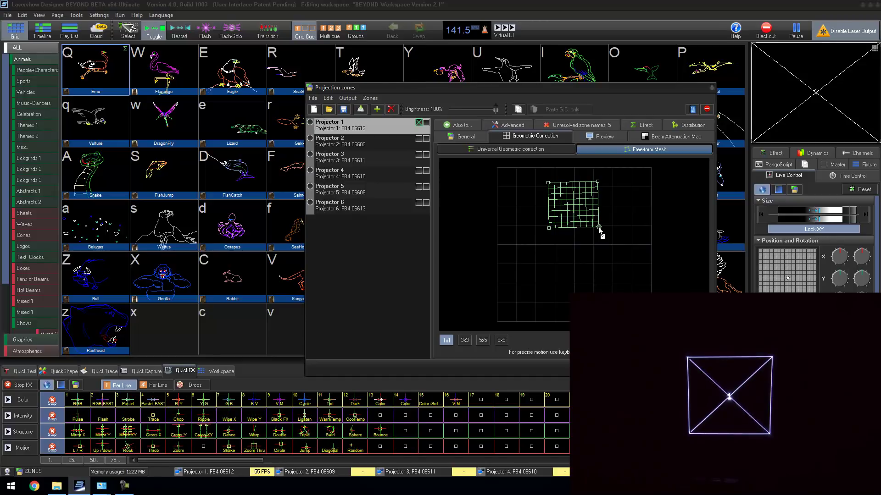
pyautogui.click(598, 228)
# - Change Projector 1's test output from the cross to a grid pattern
pyautogui.click(599, 227)
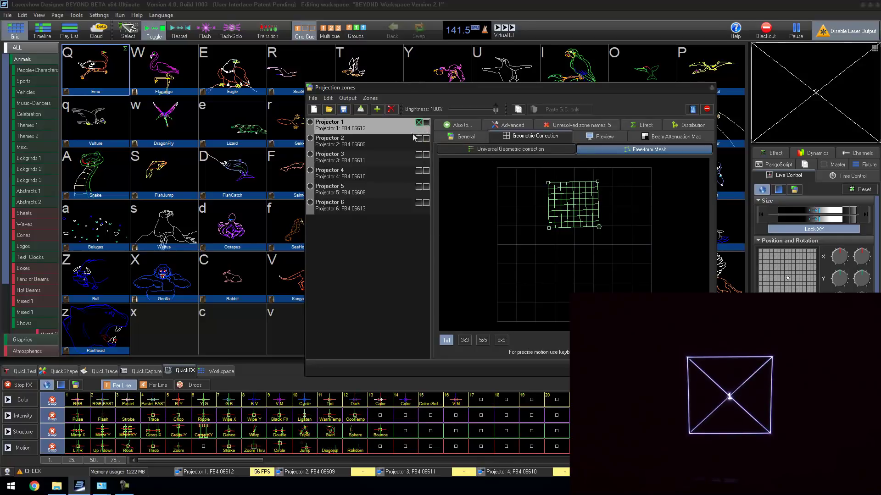
pyautogui.click(426, 123)
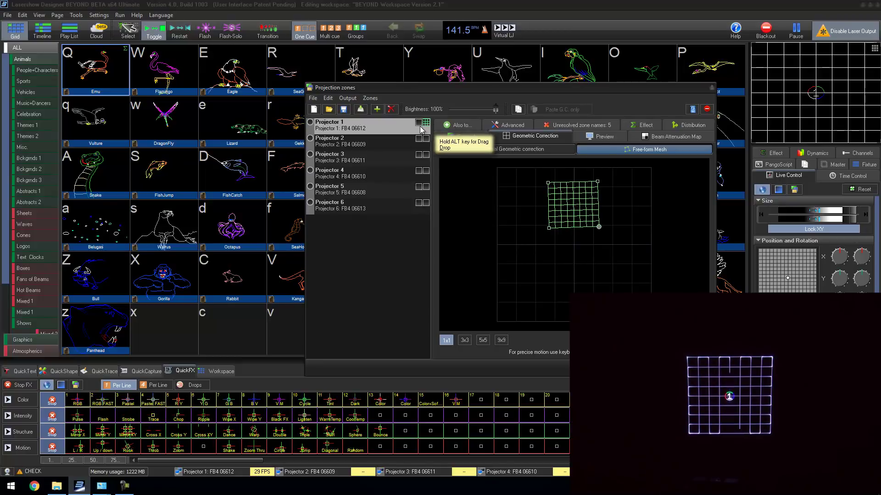
# - Show Projector 2's grid test output and pull its four mesh corners into a square
pyautogui.click(410, 145)
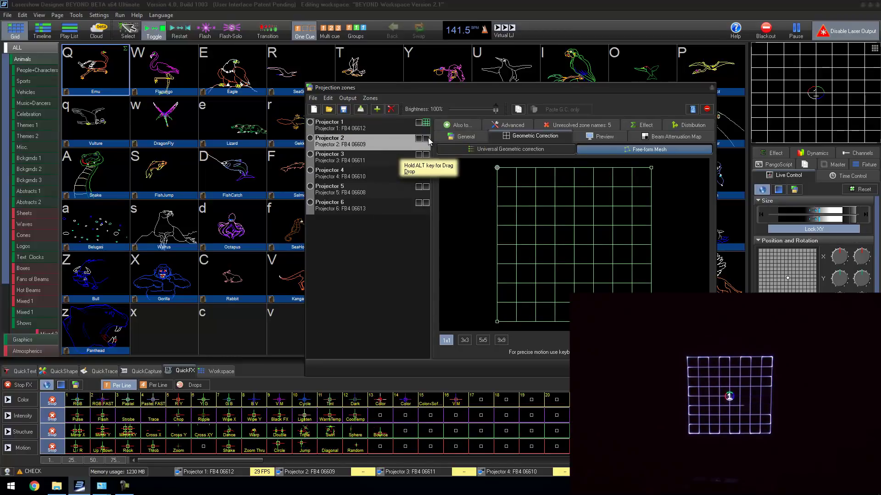
pyautogui.click(425, 138)
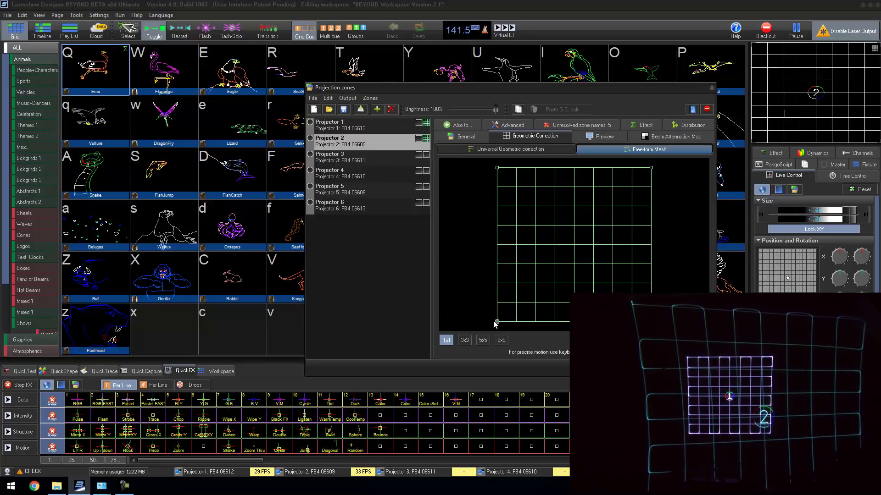
pyautogui.moveTo(495, 323); pyautogui.dragTo(517, 254)
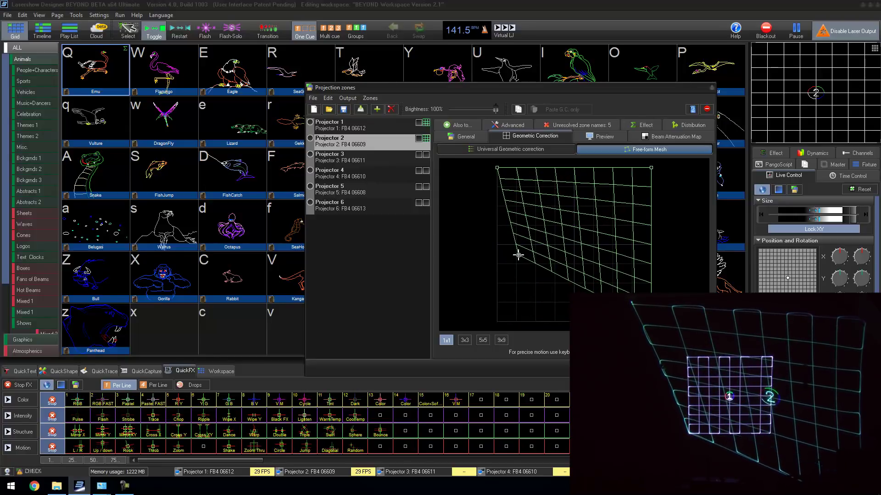
pyautogui.moveTo(518, 254); pyautogui.dragTo(519, 255)
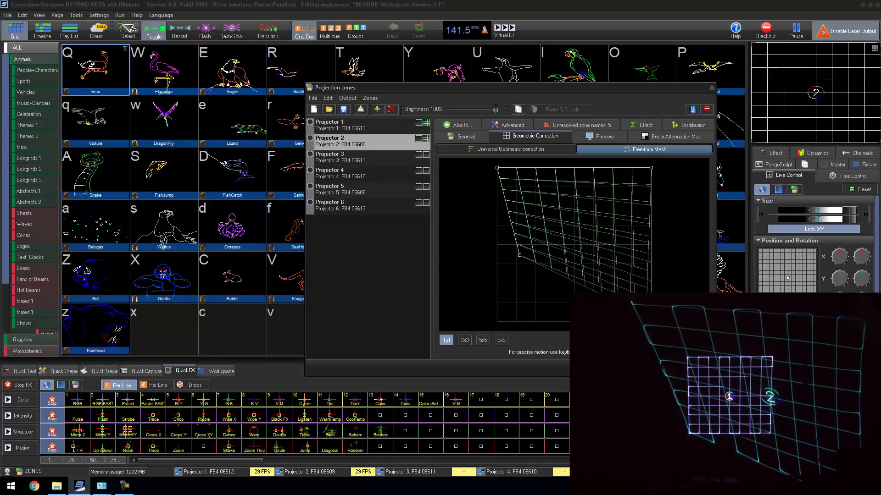
pyautogui.moveTo(651, 322); pyautogui.dragTo(579, 258)
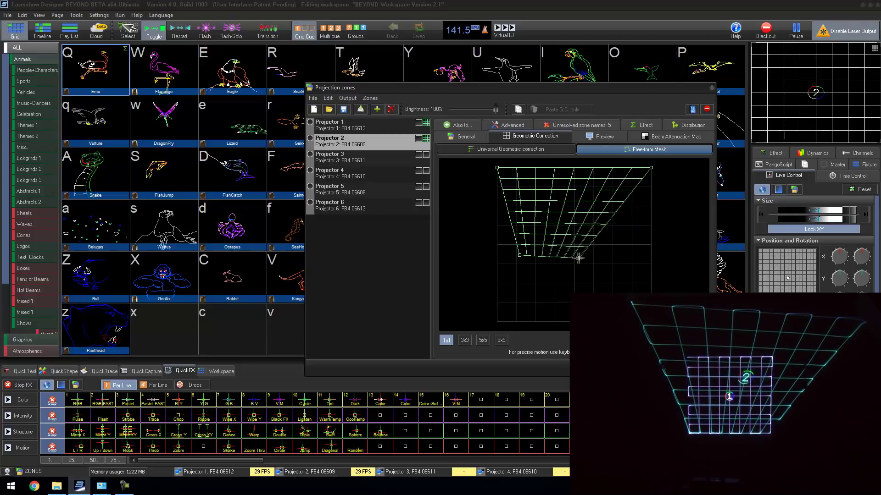
pyautogui.moveTo(578, 258); pyautogui.dragTo(580, 258)
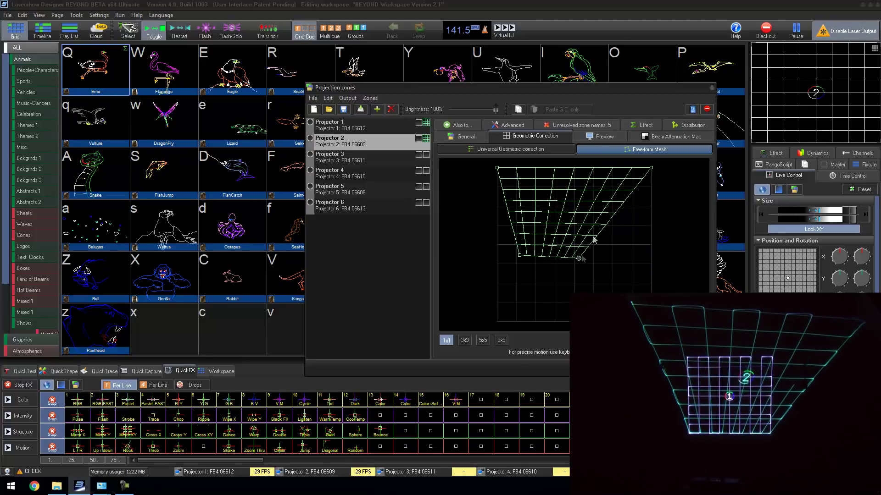
pyautogui.moveTo(650, 167); pyautogui.dragTo(581, 196)
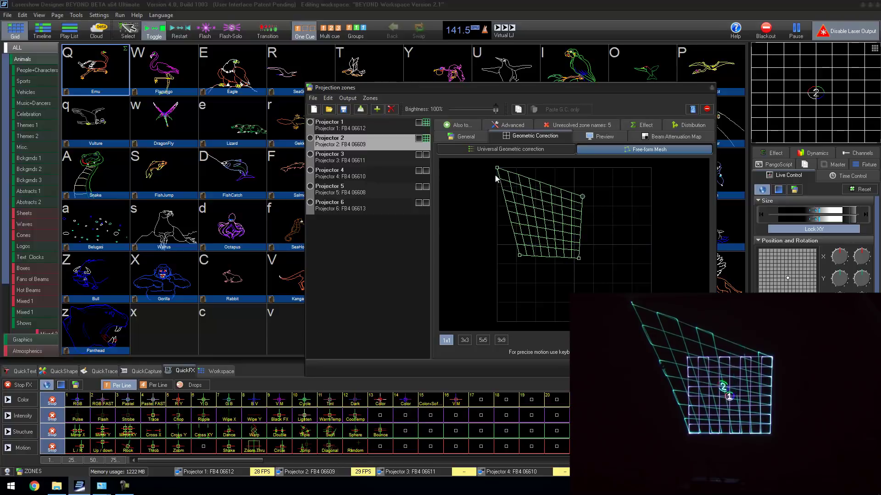
pyautogui.moveTo(497, 170); pyautogui.dragTo(520, 200)
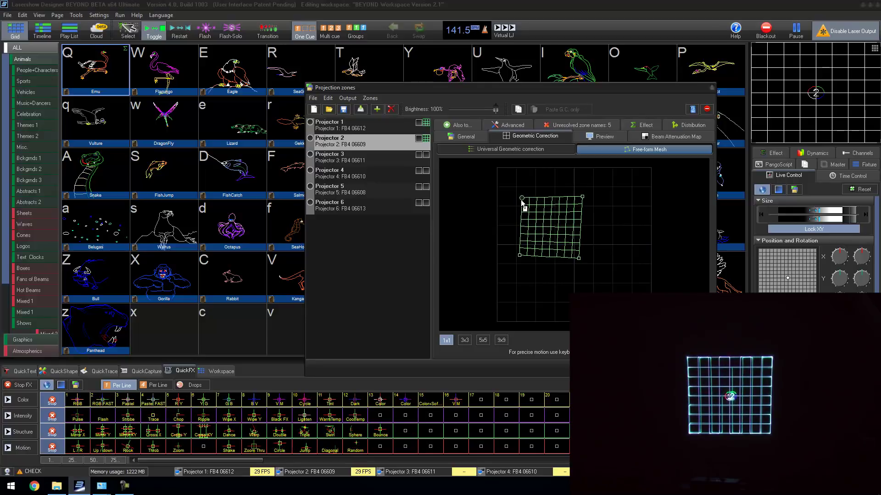
# - Choose 3x3 mesh control points and lower the output brightness to 63%
pyautogui.click(464, 341)
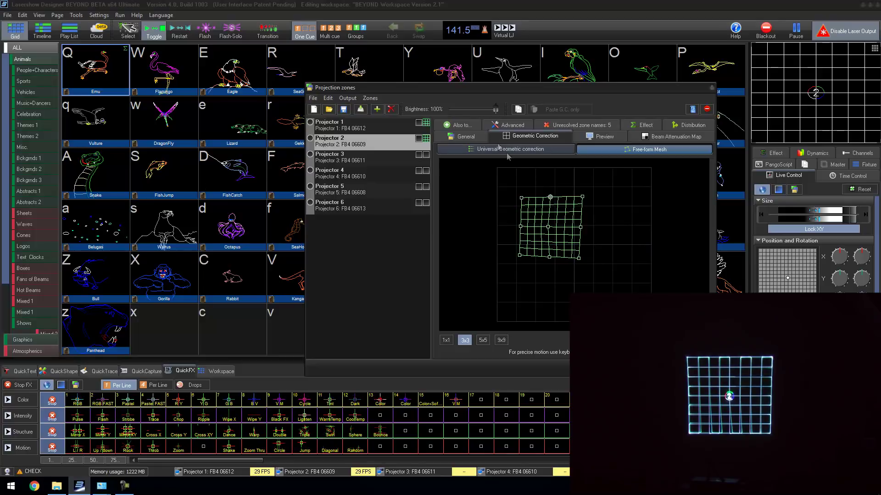
pyautogui.moveTo(496, 109); pyautogui.dragTo(478, 109)
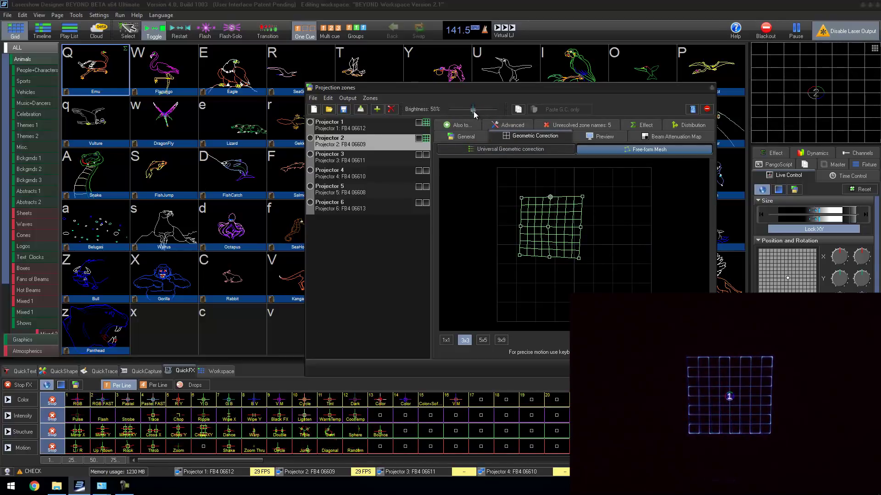
# - Toggle the grid test output on Projectors 6 down to 2 to view their meshes
pyautogui.click(422, 203)
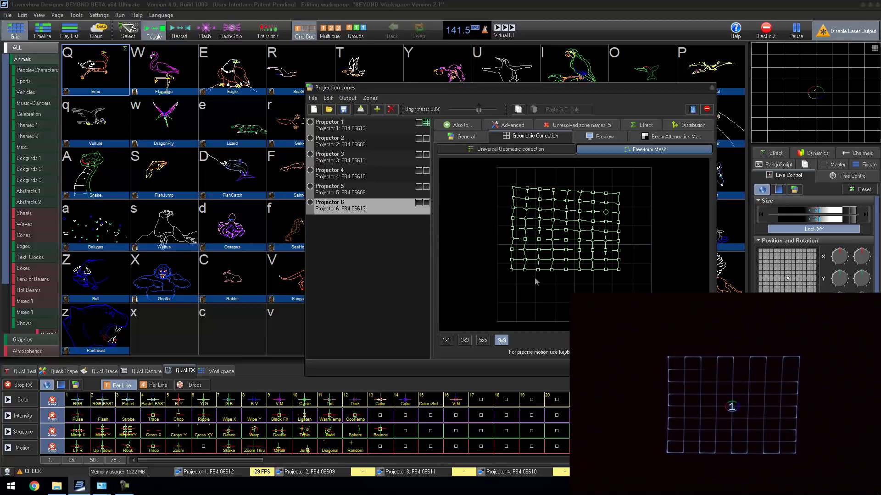
pyautogui.click(423, 202)
pyautogui.click(423, 187)
pyautogui.click(425, 172)
pyautogui.click(426, 156)
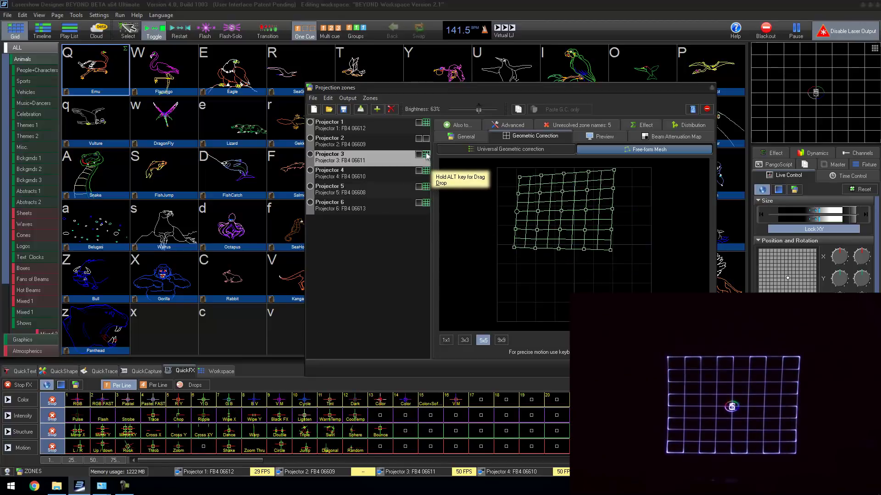
pyautogui.click(426, 140)
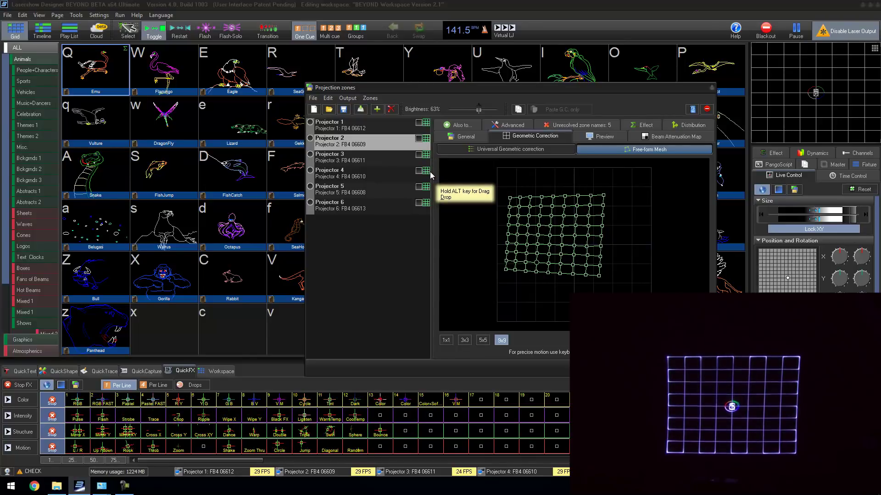
# - Switch the test grids off again on every projector, ending on Projector 1
pyautogui.click(428, 209)
pyautogui.click(426, 190)
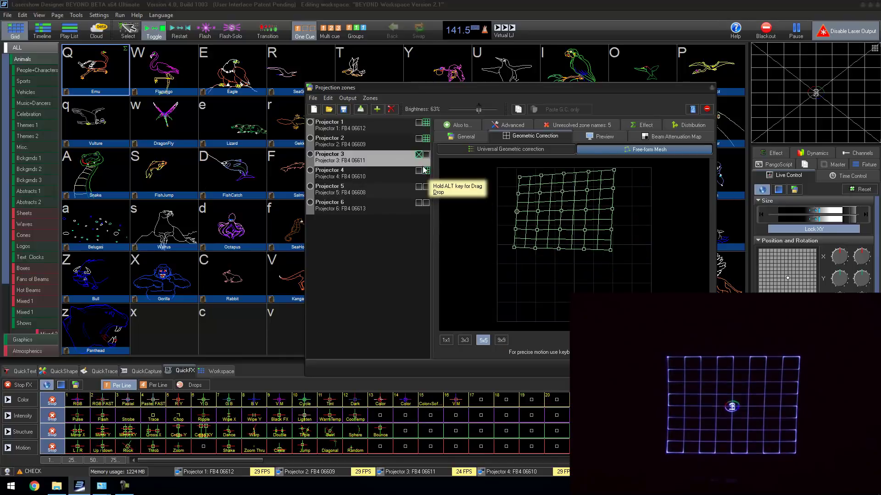
pyautogui.click(427, 172)
pyautogui.click(424, 156)
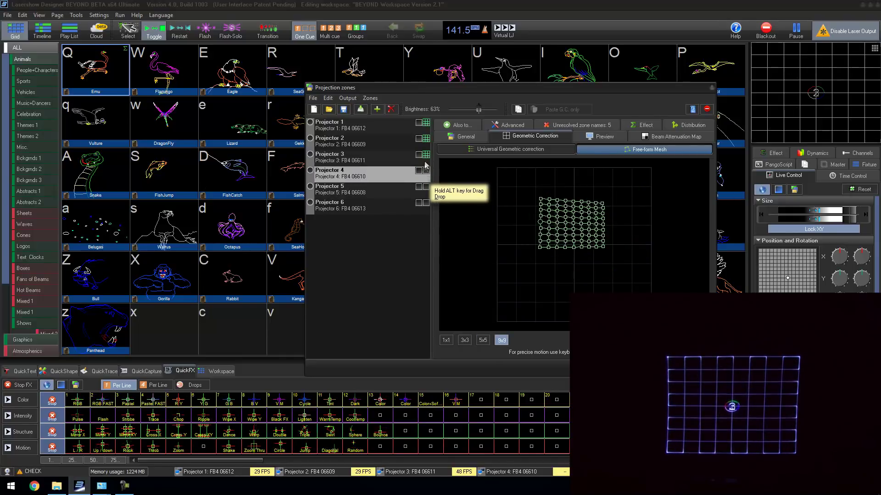
pyautogui.click(424, 140)
pyautogui.click(424, 122)
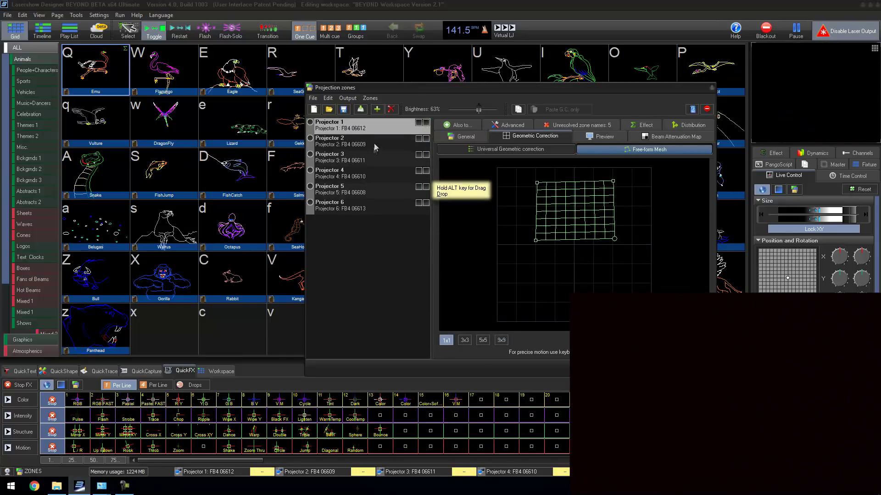
# - Enable distributed scanning on Projector 1 with Projectors 2–6 added as slave zones
pyautogui.click(692, 125)
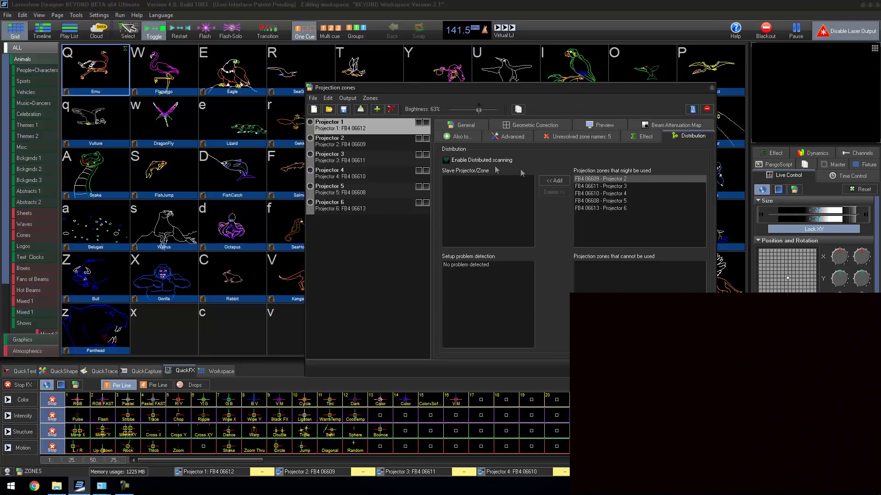
pyautogui.click(558, 181)
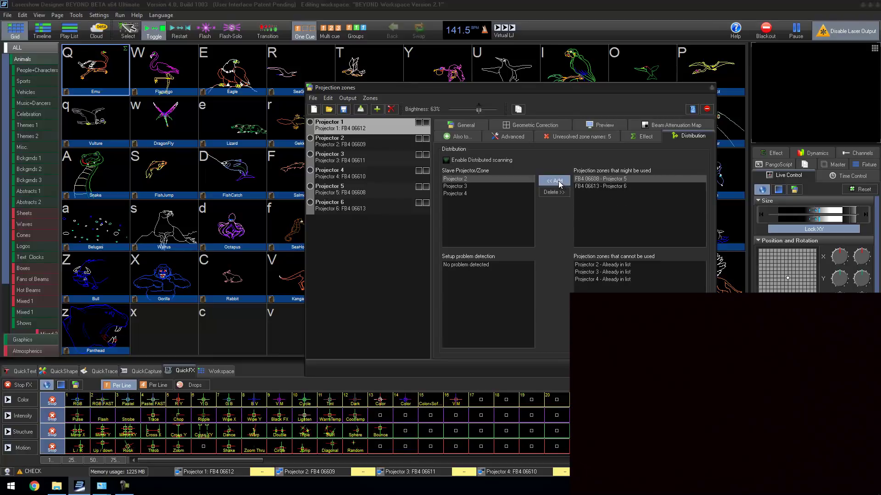
pyautogui.click(557, 181)
pyautogui.click(558, 181)
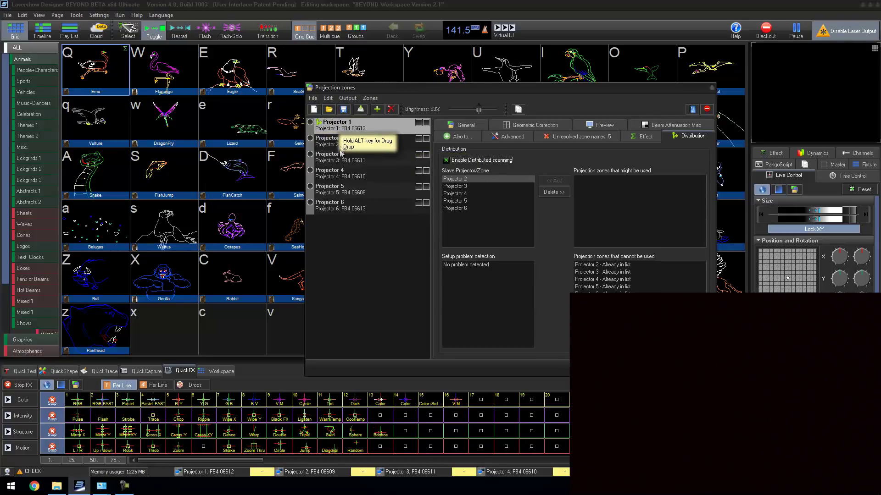
# - Set the Gorilla cue's destination to Projector 1 instead of Main Graphics and play it
pyautogui.press('Escape')
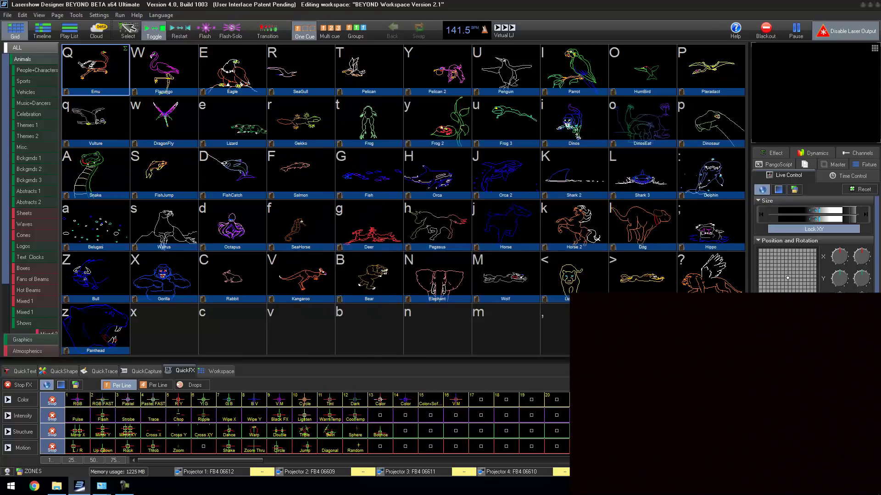
pyautogui.rightClick(160, 278)
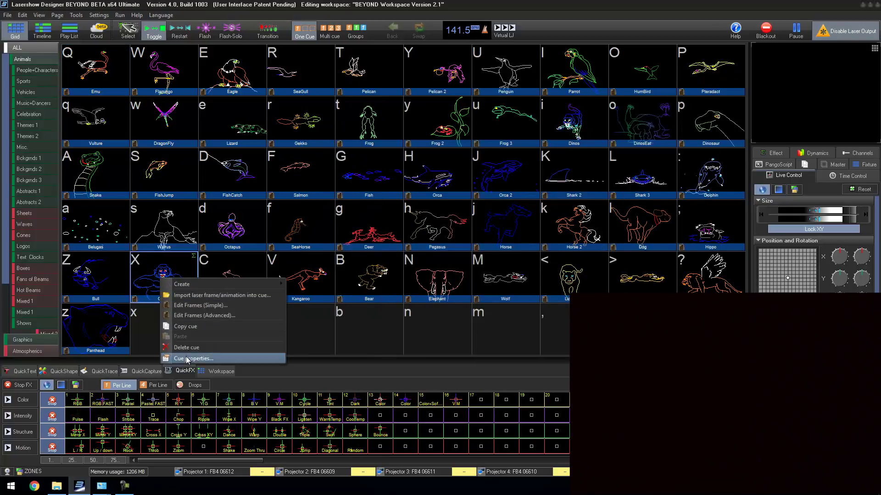
pyautogui.click(232, 357)
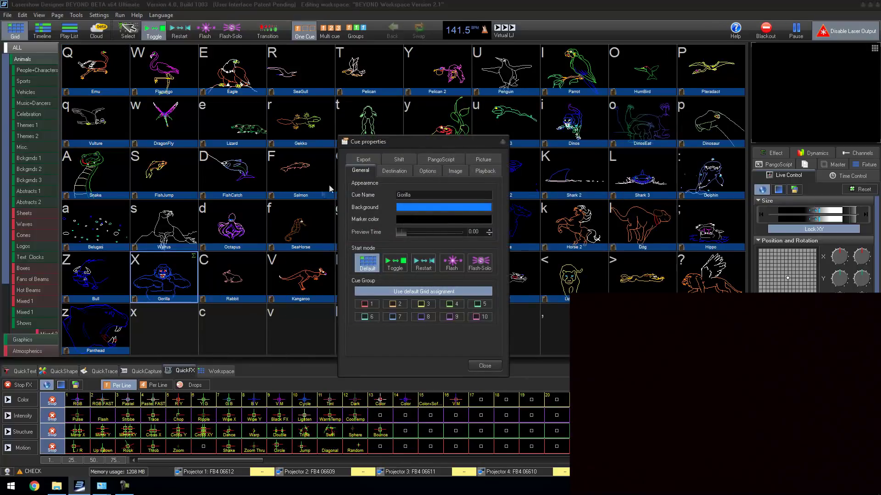
pyautogui.click(397, 170)
pyautogui.doubleClick(383, 201)
pyautogui.doubleClick(440, 200)
pyautogui.click(485, 365)
pyautogui.click(187, 288)
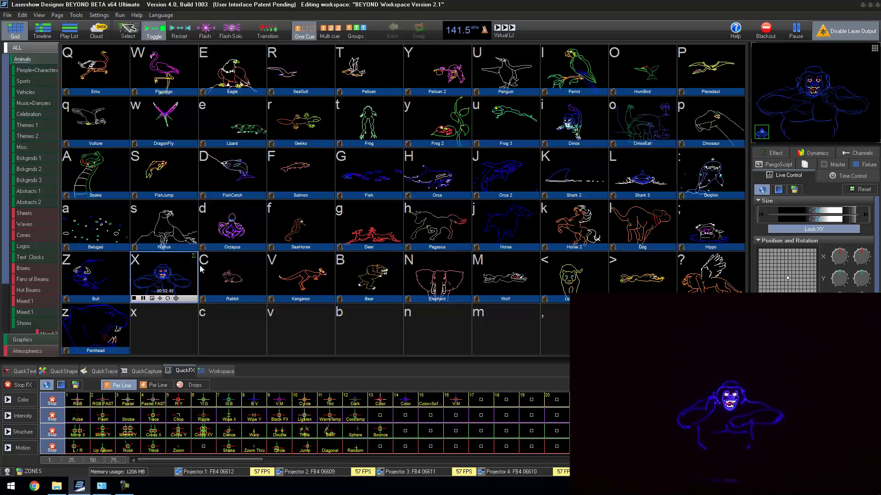
# - In the Misc. category, route the City cue to Projector 1 and play it
pyautogui.click(25, 212)
pyautogui.click(21, 146)
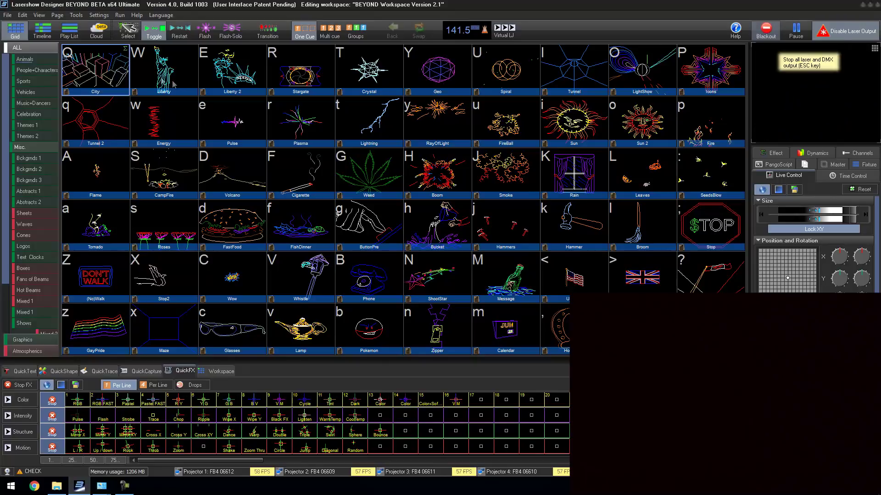
pyautogui.rightClick(112, 67)
pyautogui.click(141, 146)
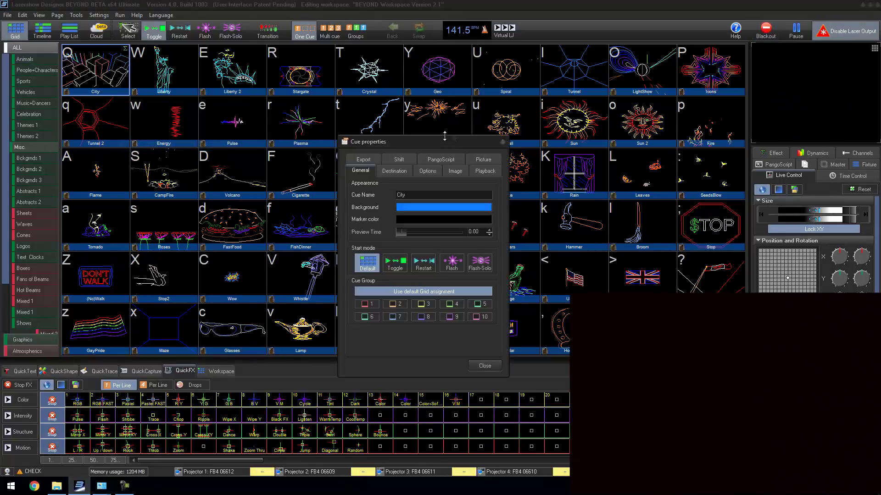
pyautogui.click(394, 171)
pyautogui.doubleClick(385, 202)
pyautogui.doubleClick(443, 199)
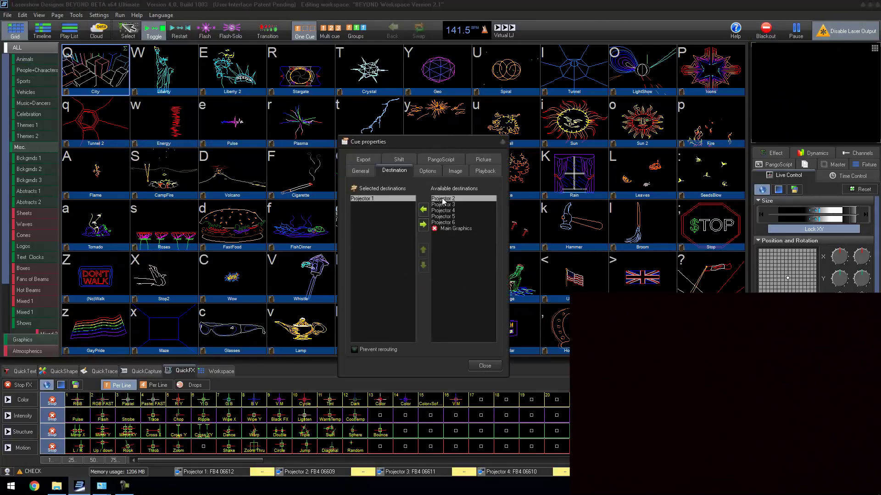
pyautogui.click(485, 365)
pyautogui.click(102, 72)
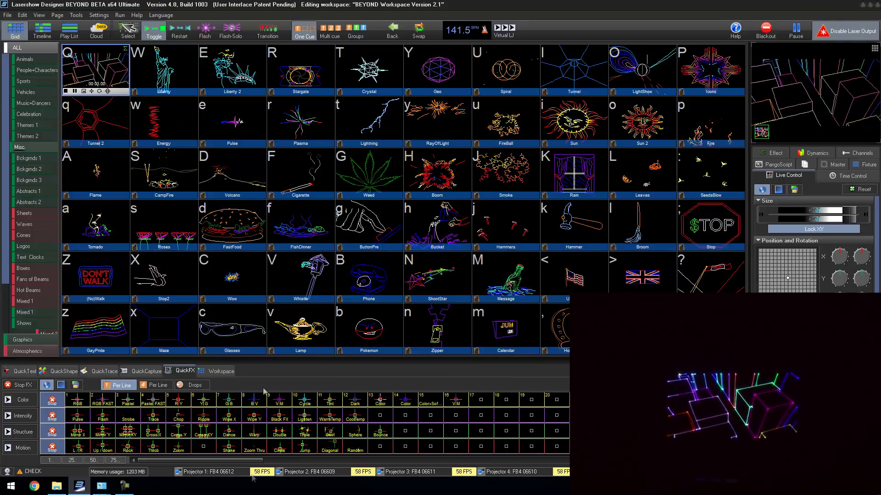
# - Dismiss the Projection Zones window and bring up the Projector Settings instead
pyautogui.click(97, 15)
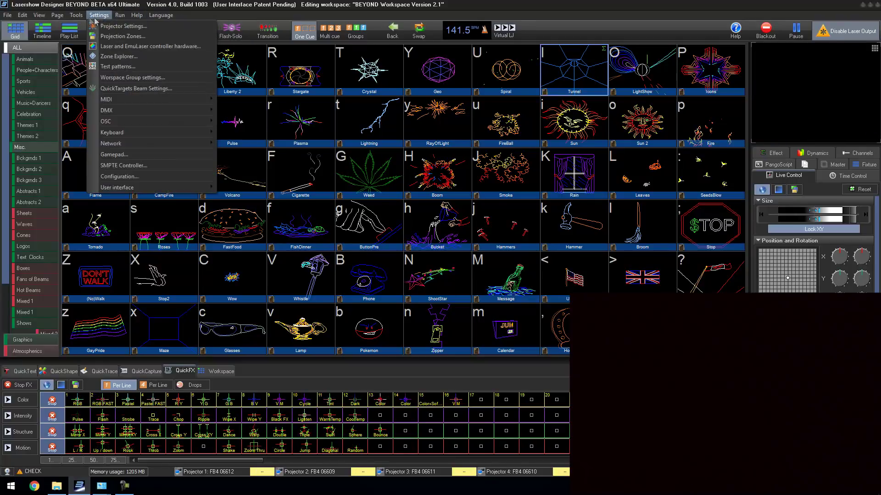
pyautogui.click(117, 26)
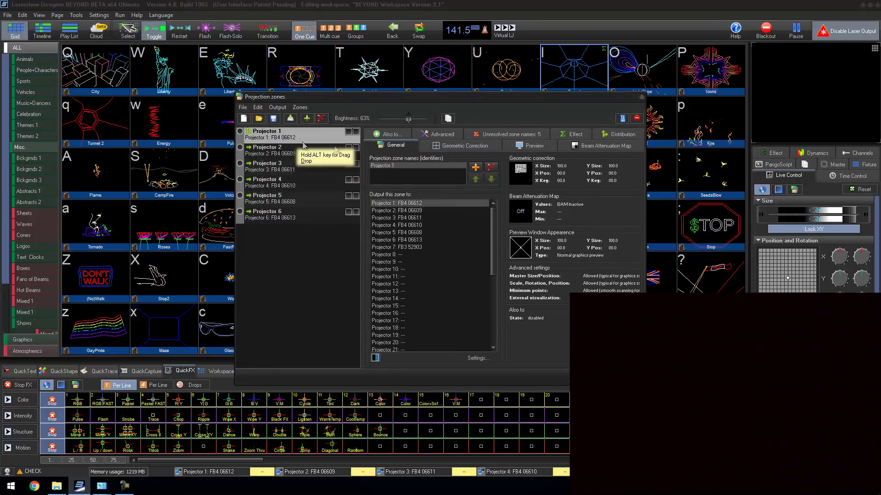
pyautogui.click(640, 96)
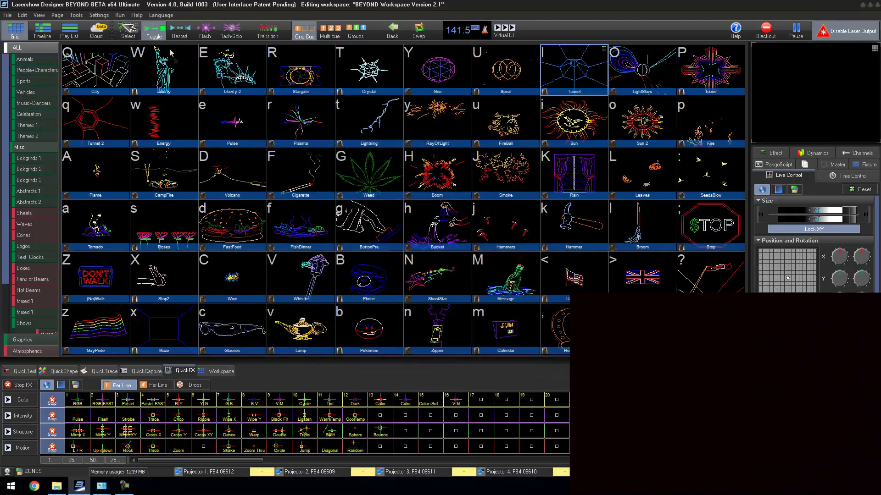
pyautogui.click(99, 15)
pyautogui.click(116, 33)
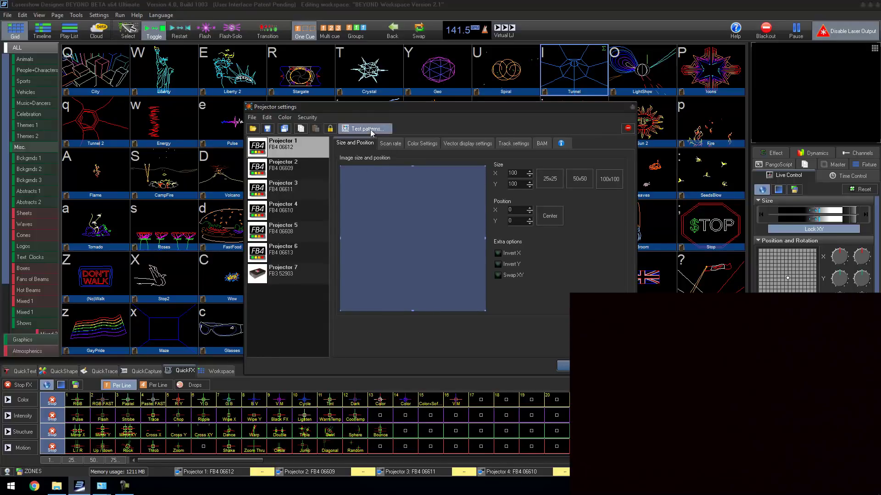
# - On Projector 1's Scan rate settings, set the colour/blanking shift to 5
pyautogui.click(389, 143)
pyautogui.click(420, 142)
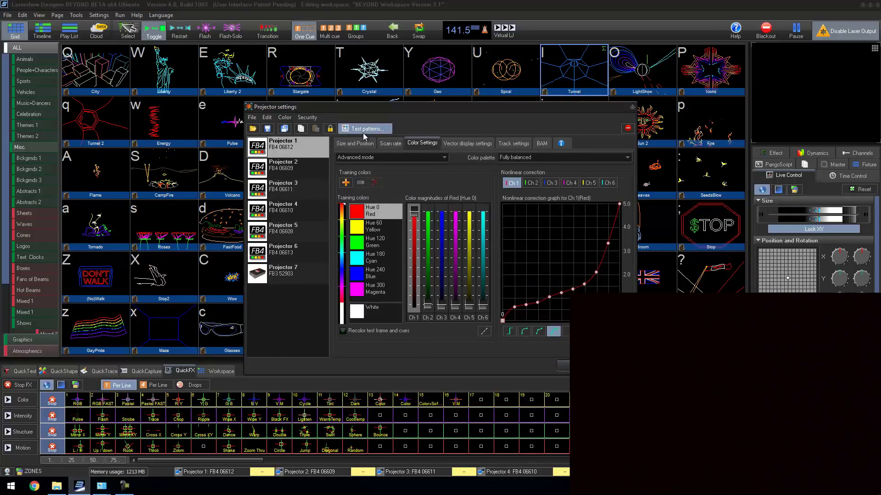
pyautogui.click(391, 145)
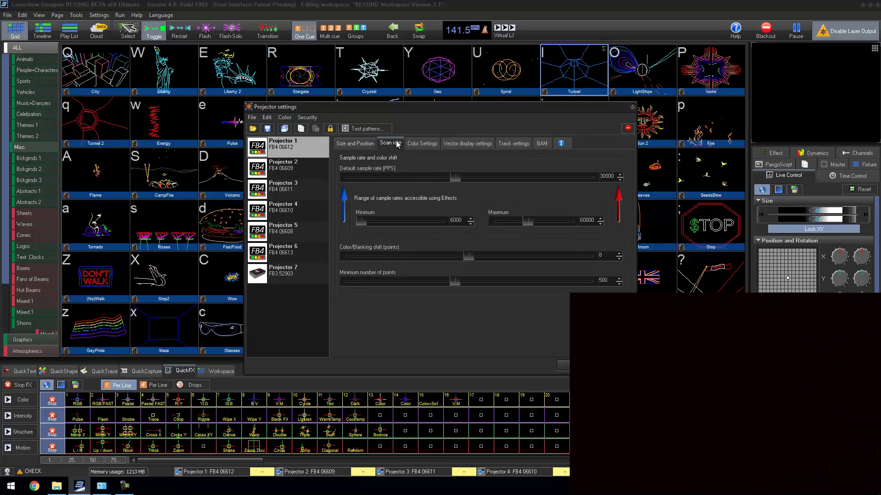
pyautogui.click(432, 257)
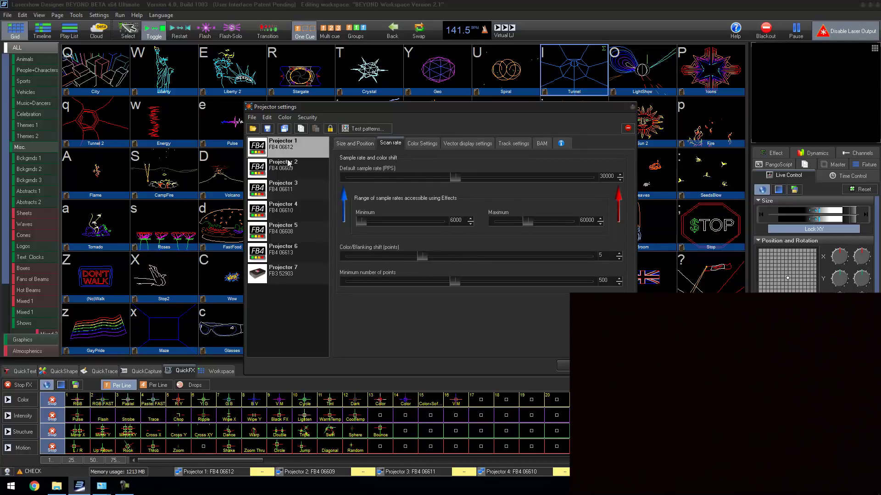
# - Project the ILDA 12K test (1996) pattern, then close the projector settings
pyautogui.click(363, 129)
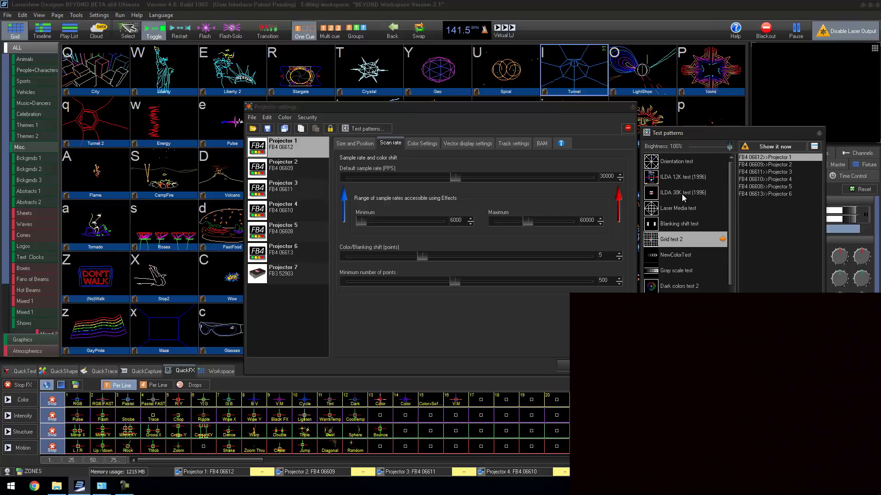
pyautogui.click(685, 177)
pyautogui.click(773, 145)
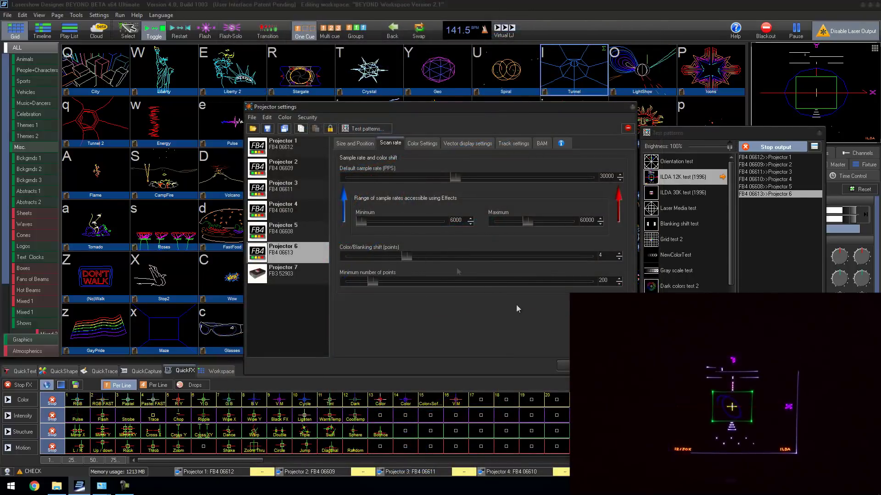
pyautogui.press('Escape')
# - Play the Bucket, Boom and Tunnel cues across the projectors from the cue grid
pyautogui.click(418, 229)
pyautogui.click(433, 175)
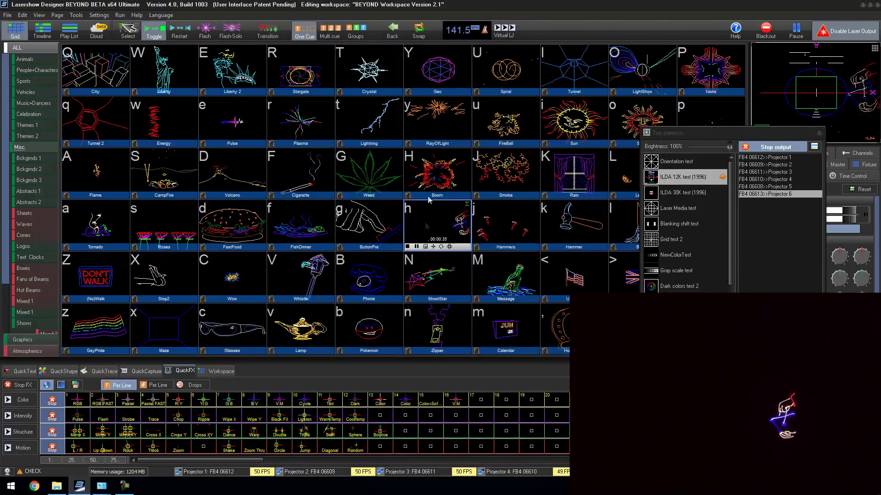
pyautogui.click(574, 66)
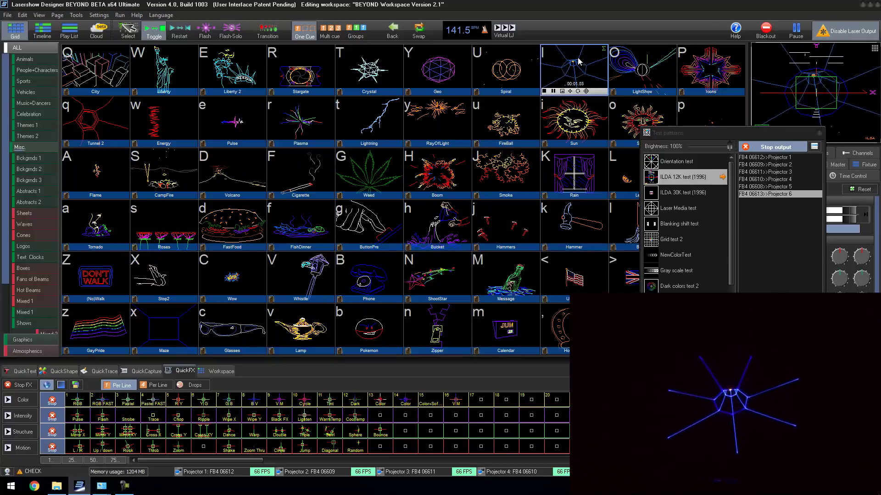